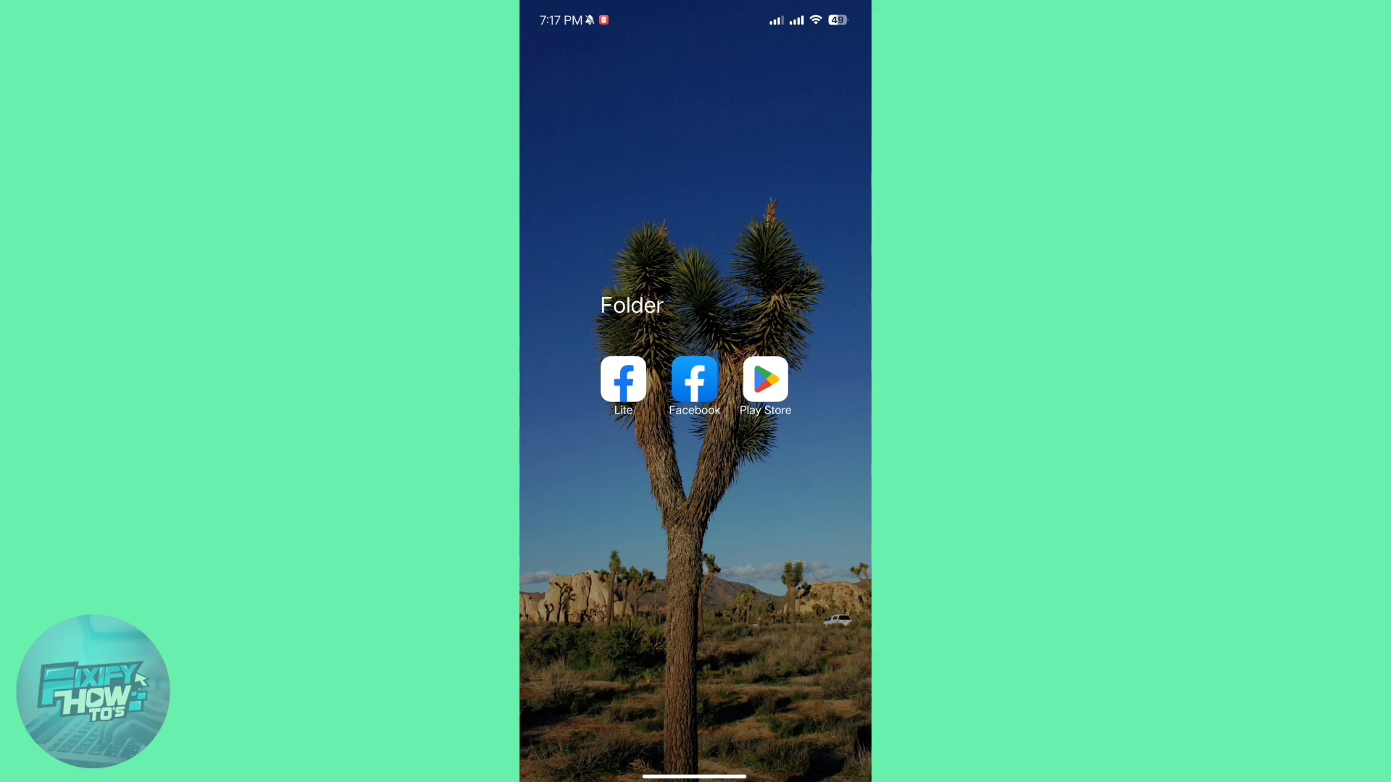
Step: Launch the Play Store from the home screen folder and start an app search
{"action": "left_click", "coordinate": [765, 379]}
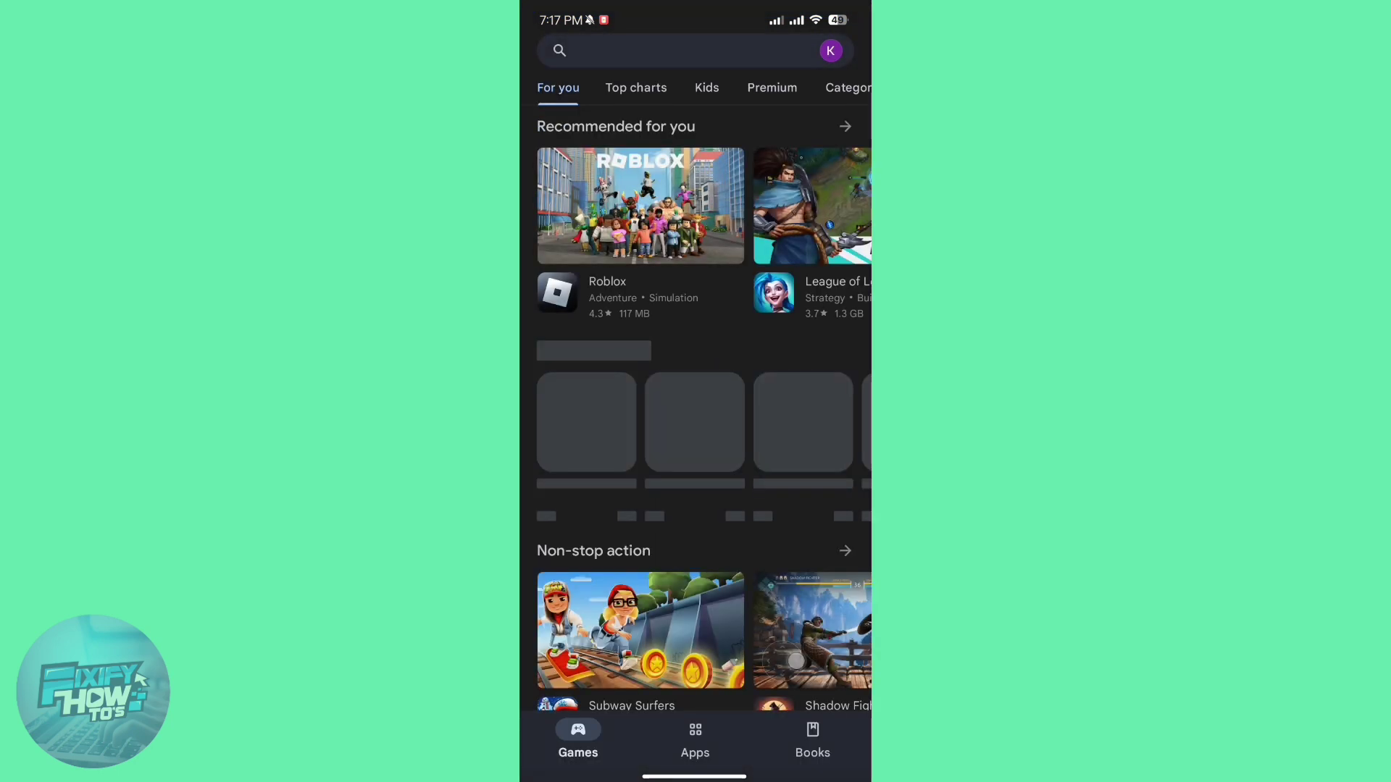
{"action": "left_click", "coordinate": [684, 50]}
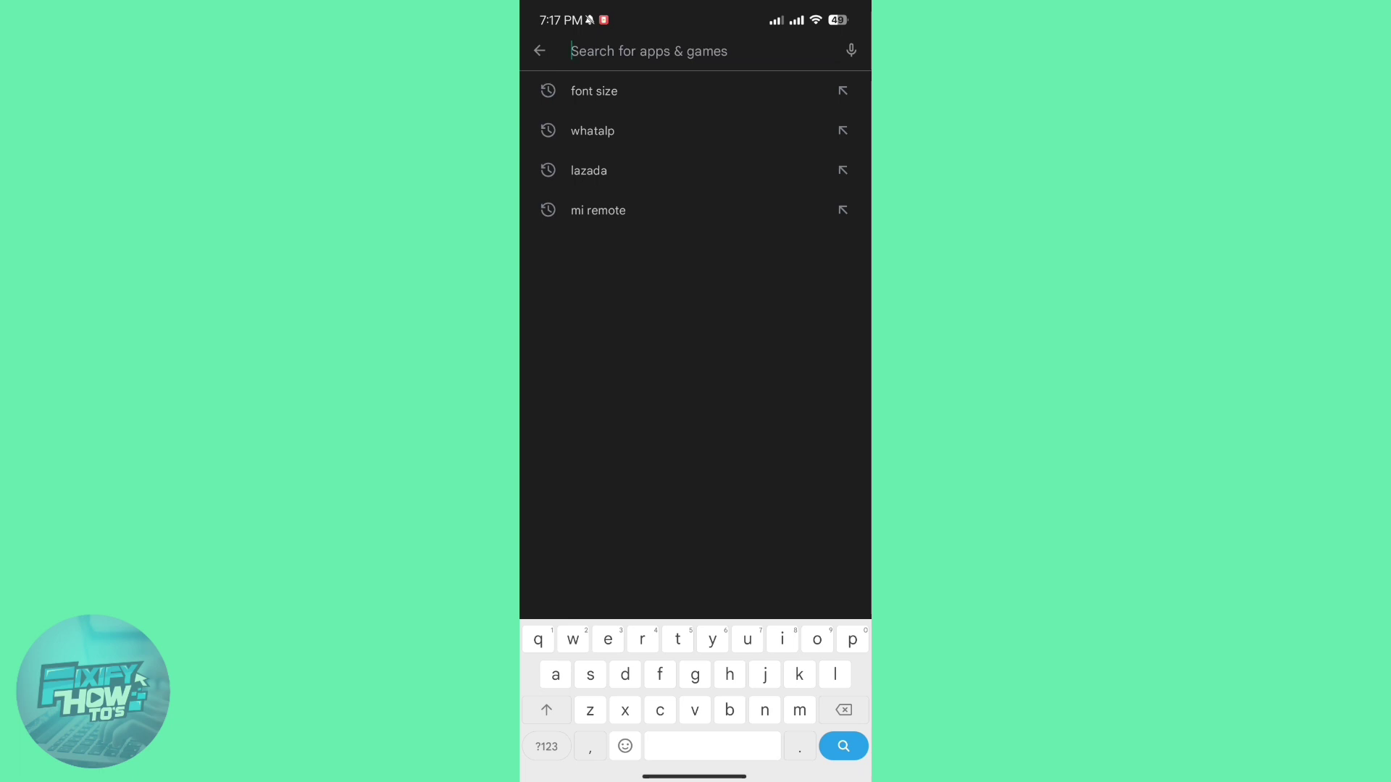
{"action": "type", "text": "sla"}
Step: Choose the 'slack' search suggestion to show Slack's results
{"action": "left_click", "coordinate": [585, 90]}
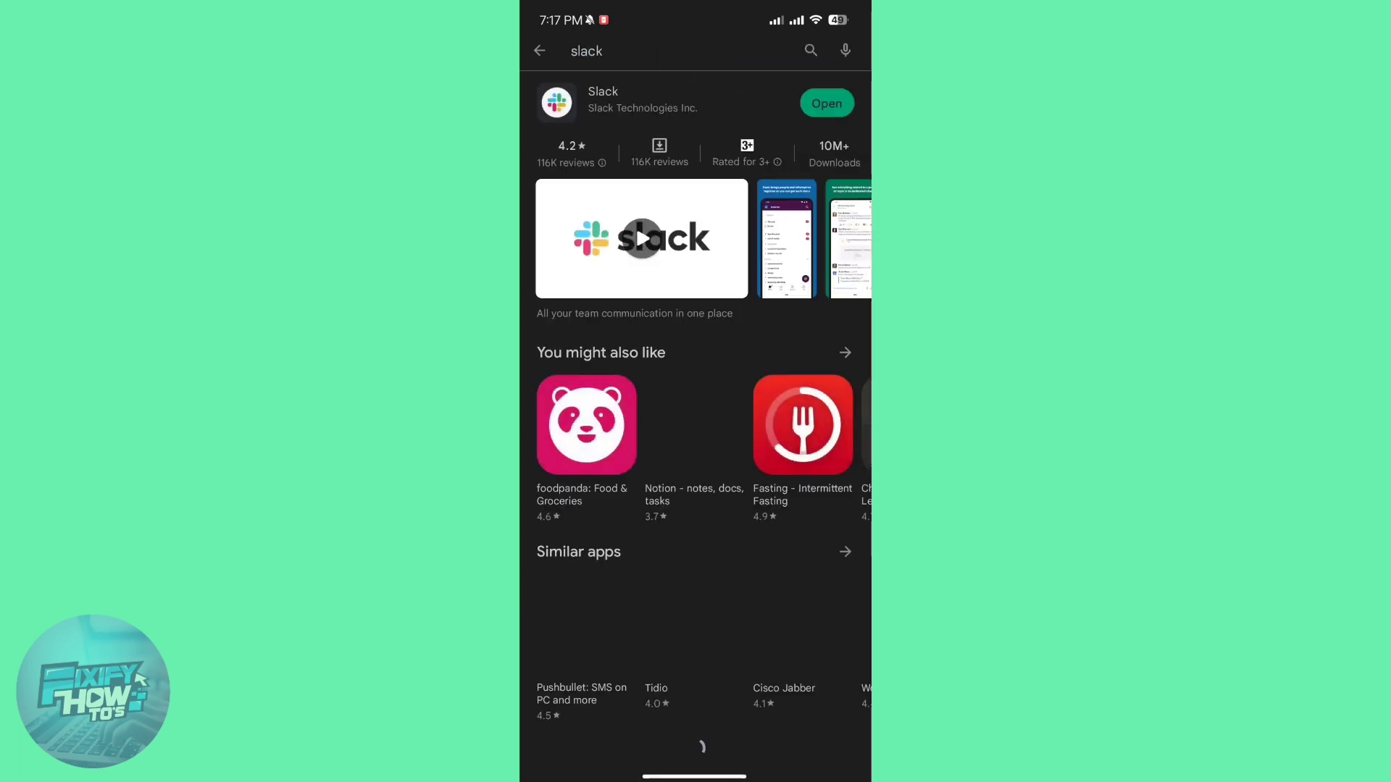